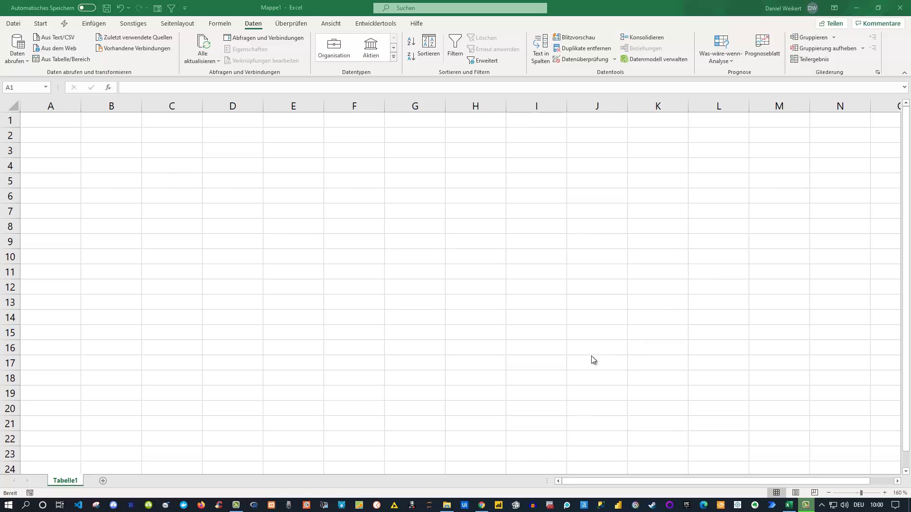
Step: Bring up the GitHub time_series_covid19_confirmed_global.csv page and scroll through its country table
click(482, 505)
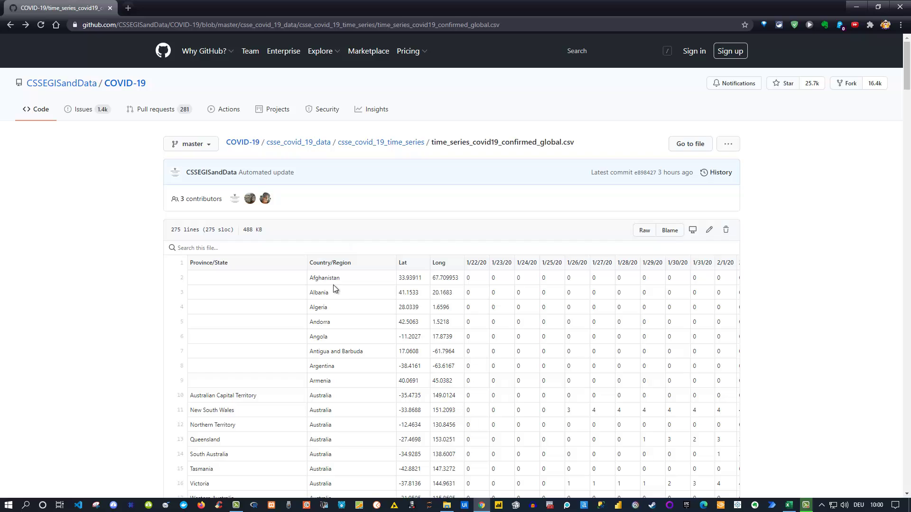
scroll(334, 283, down, 2)
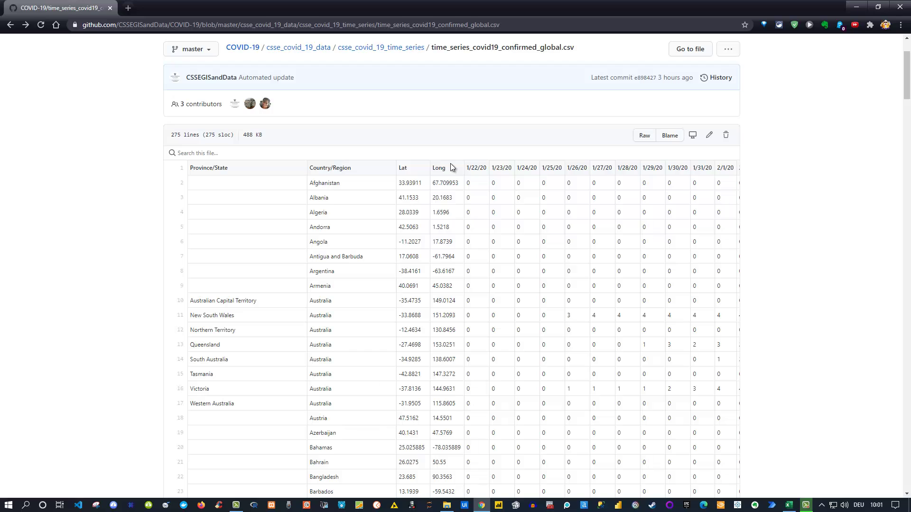
Step: Copy the GitHub CSV page's web address and return to the blank Mappe1 workbook
click(787, 505)
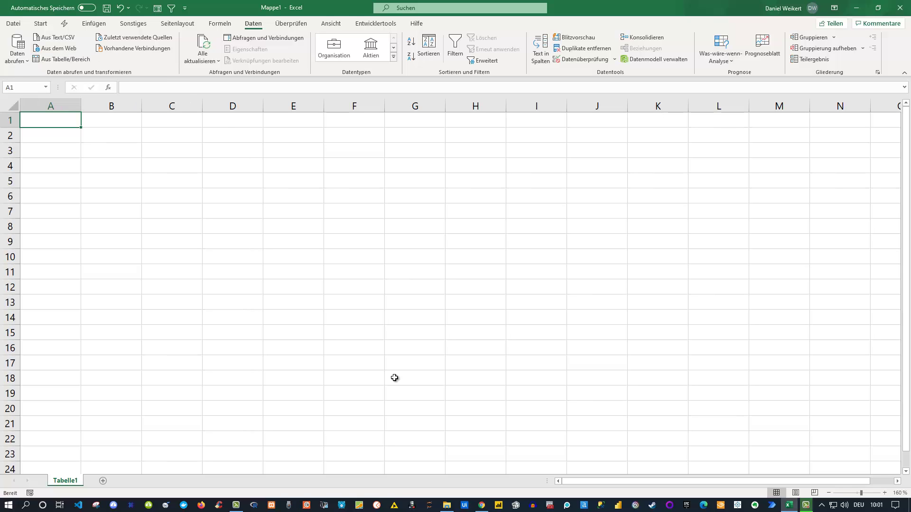
click(481, 506)
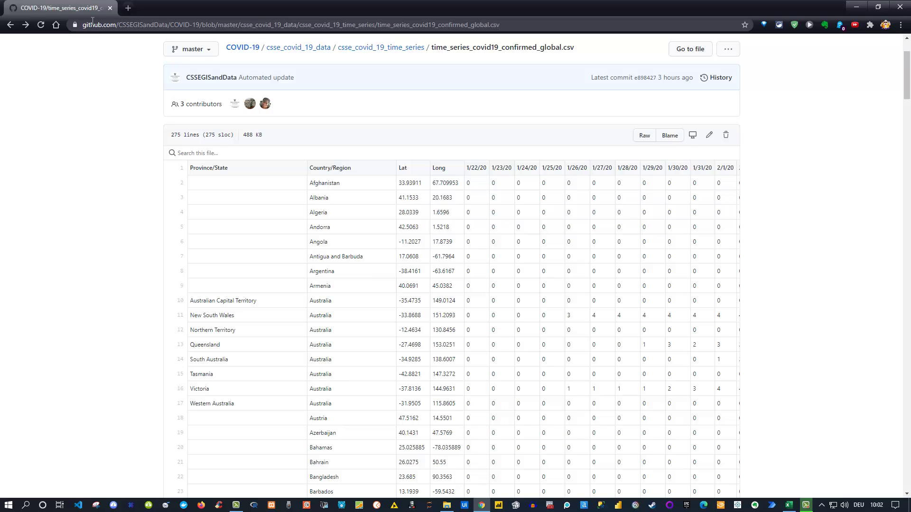
click(156, 25)
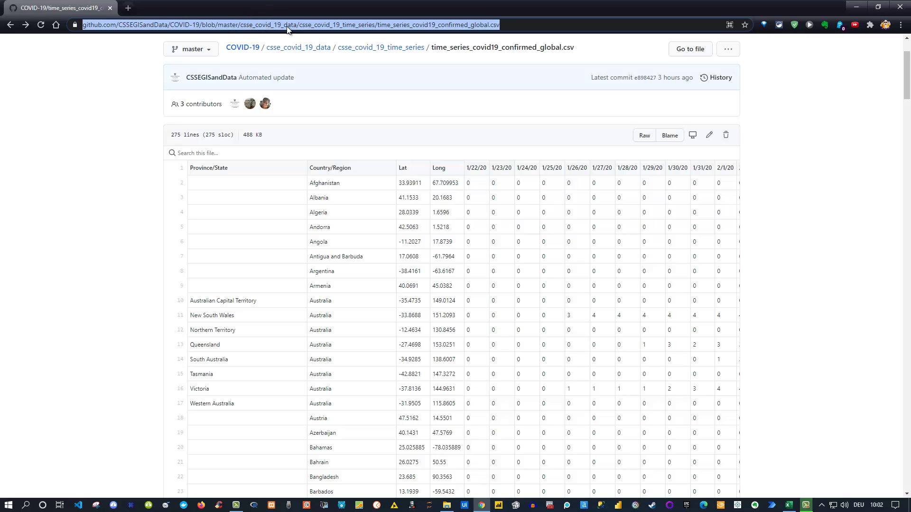
click(789, 505)
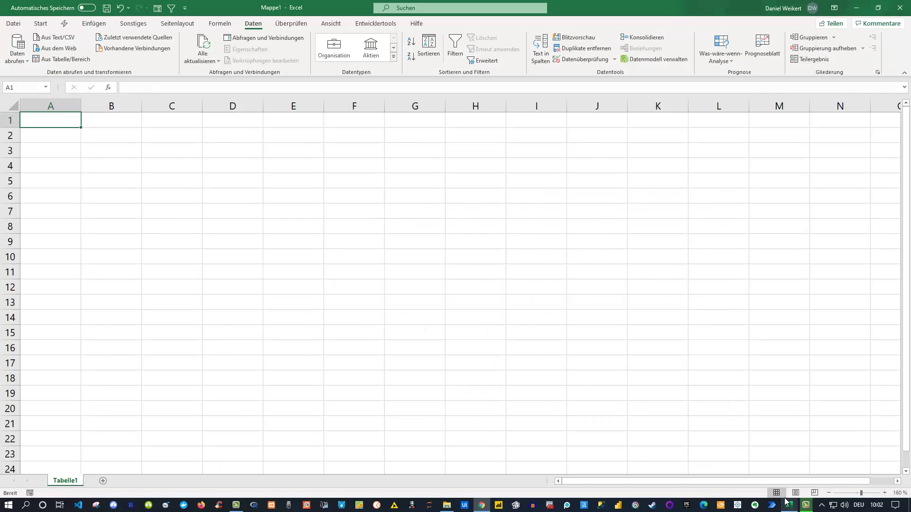
Step: Import Aus dem Web using the pasted GitHub CSV address, loading a Semikolon-delimited preview
click(65, 51)
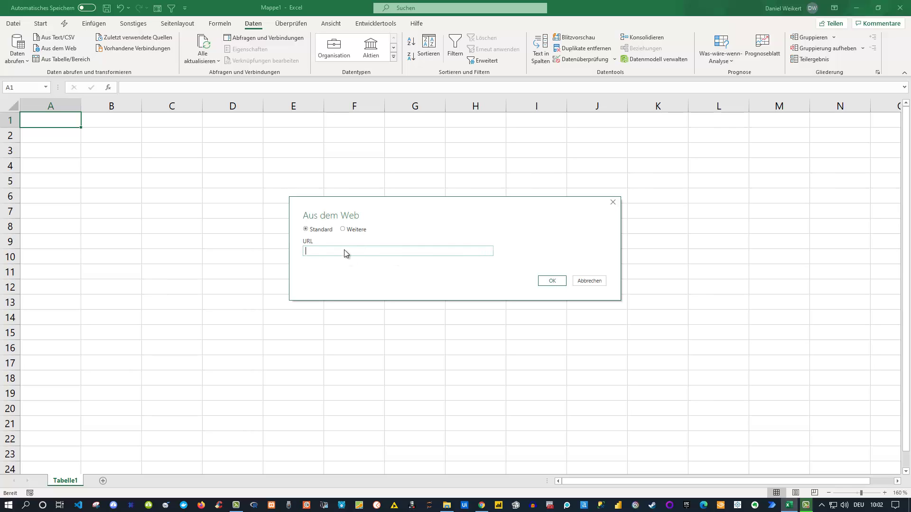
text(https://github.com/CSSEGISandData/COVID-19/blob/master/csse_covid_19_data/csse_covid_19_time_series/time_series_covid19_confirmed_global.csv)
drag(405, 254, 294, 253)
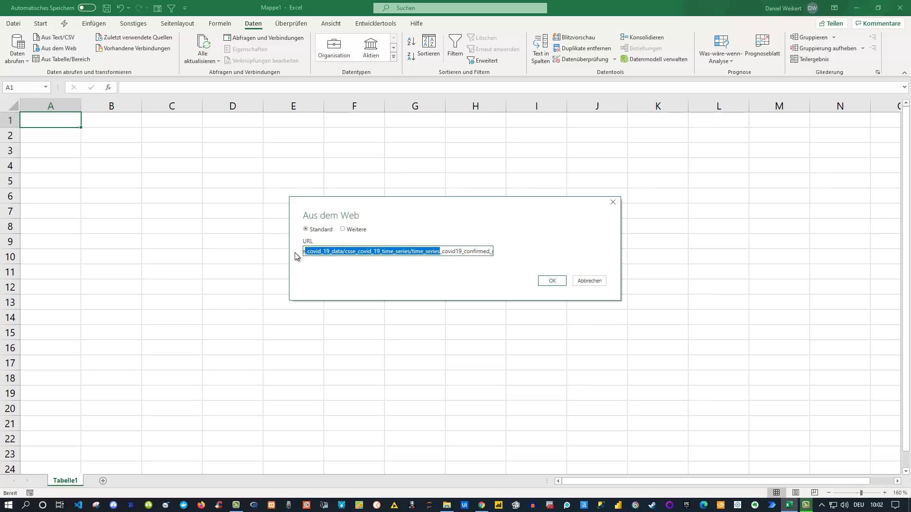
click(340, 251)
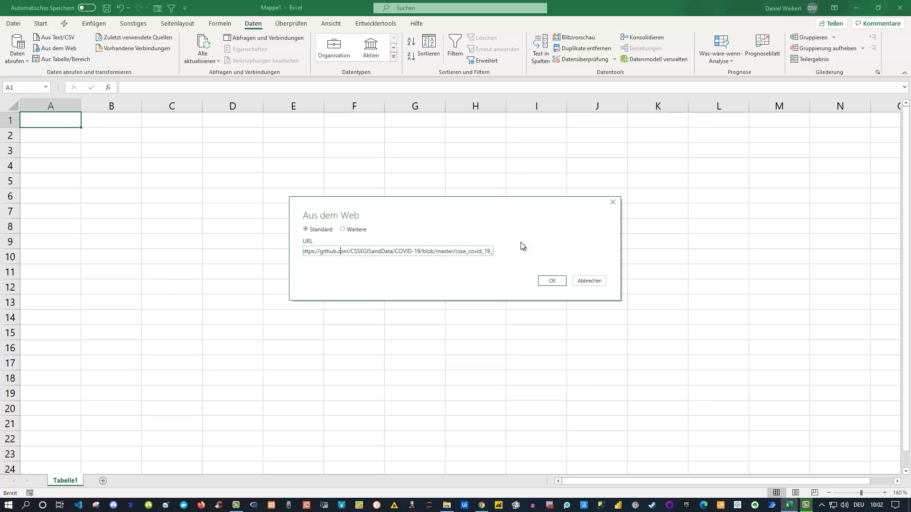
click(553, 282)
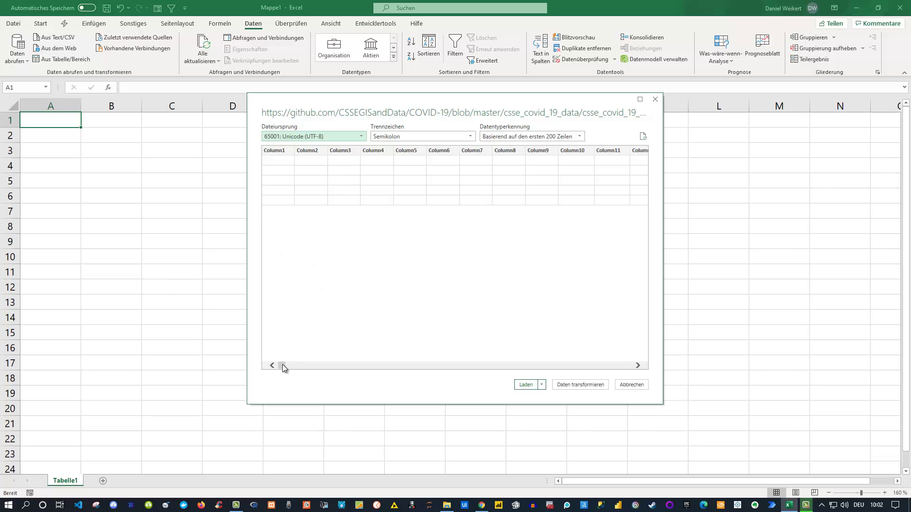
drag(283, 364, 303, 363)
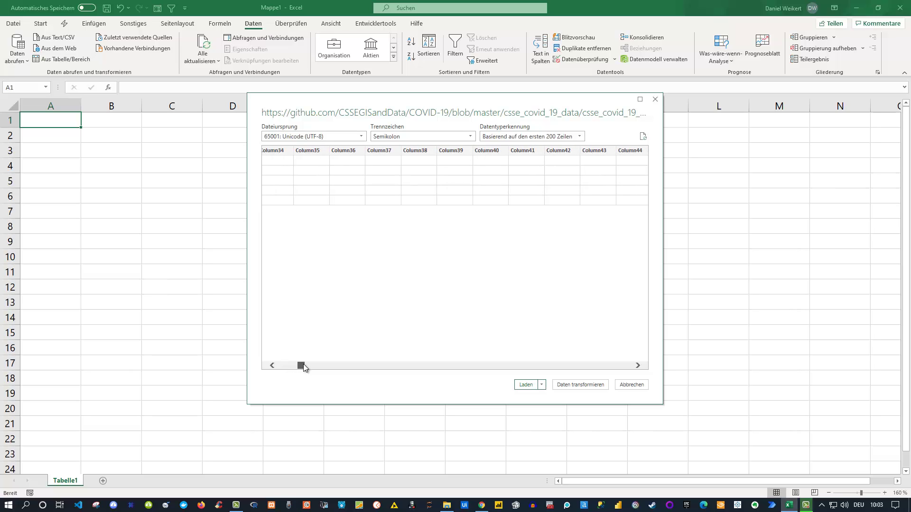
drag(303, 363, 265, 358)
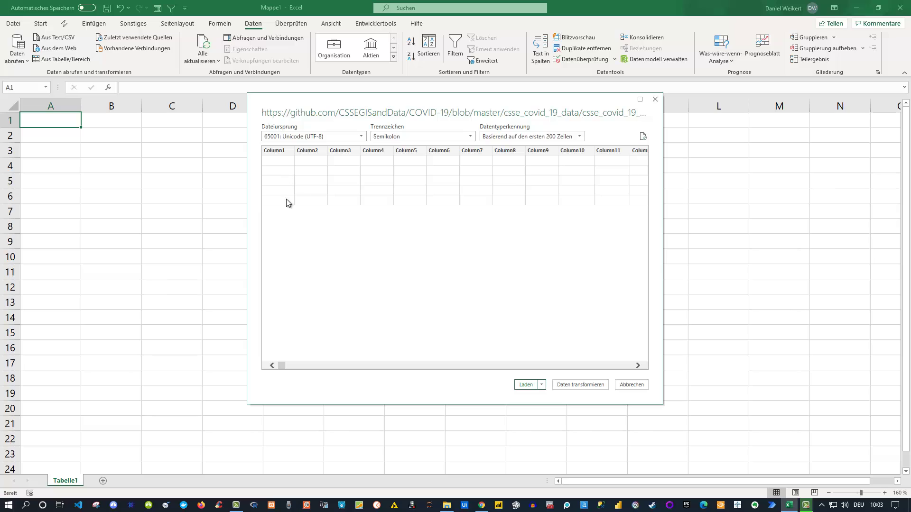
click(644, 137)
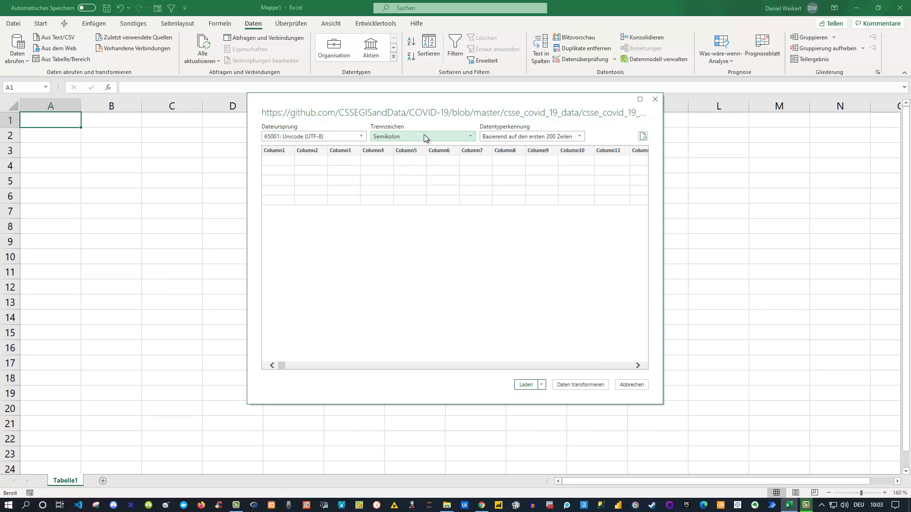
Step: Open the Raw view of time_series_covid19_confirmed_global.csv and copy its address
click(481, 505)
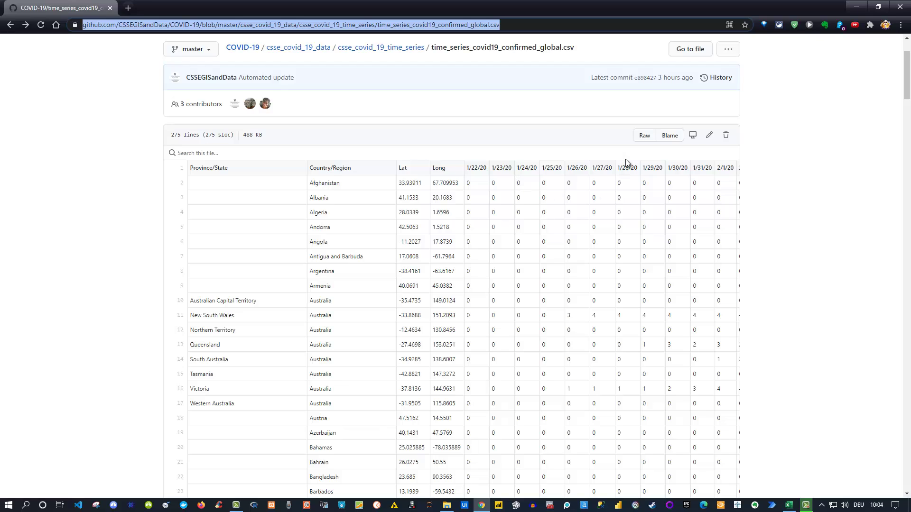
click(644, 136)
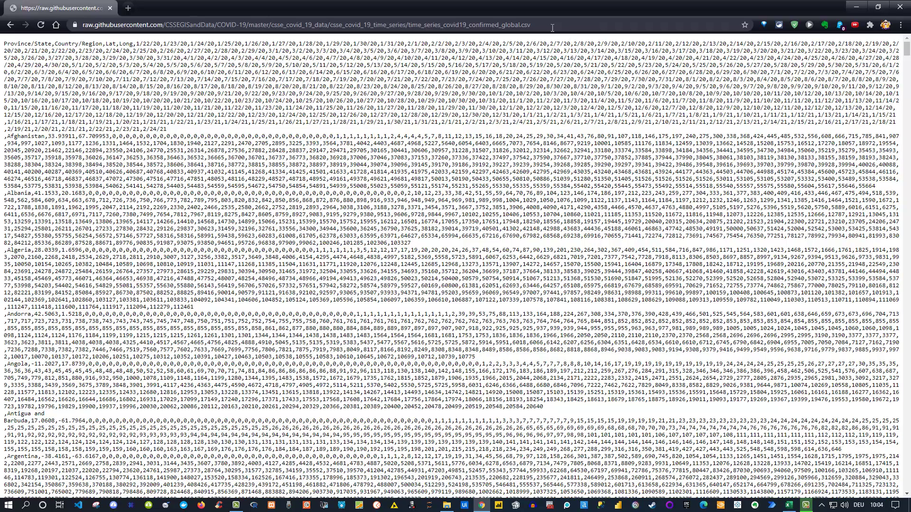
click(499, 25)
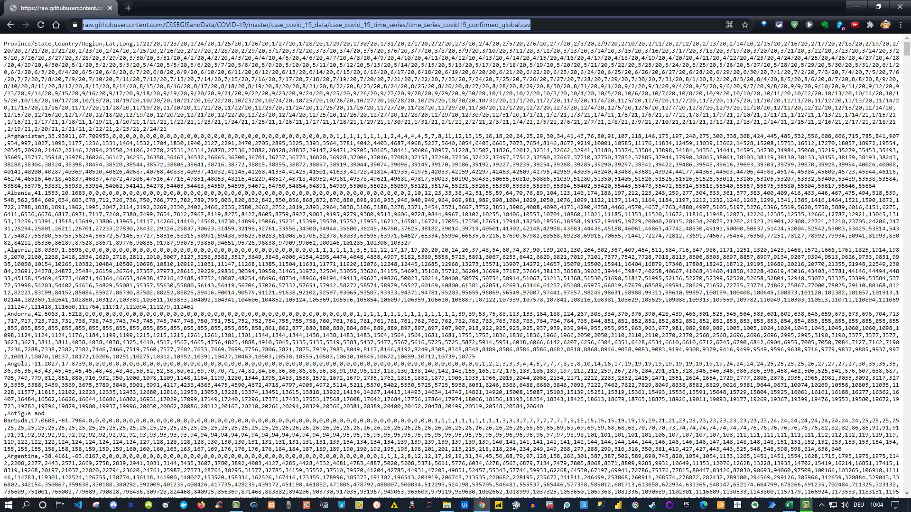
Step: Redo the Aus dem Web import with the raw CSV address, giving a Komma-delimited preview
key(alt+Tab)
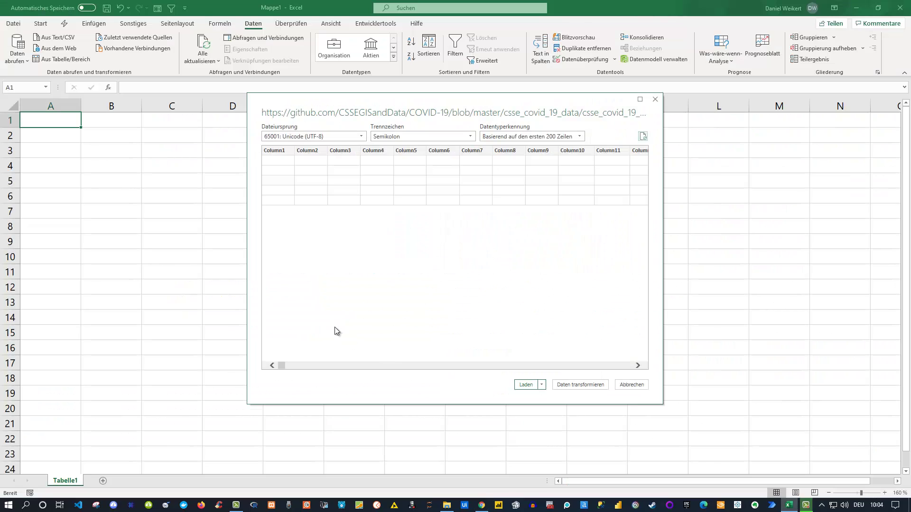
click(655, 100)
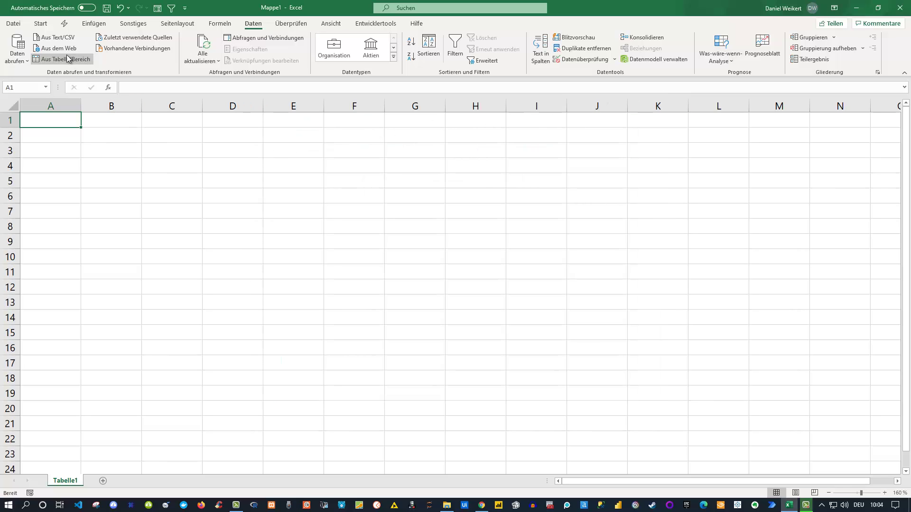
click(60, 49)
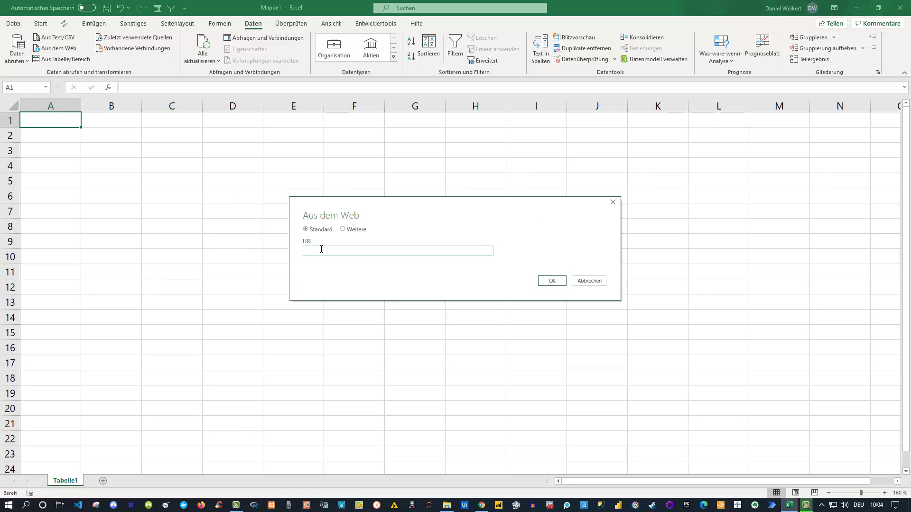
key(ctrl+v)
click(552, 280)
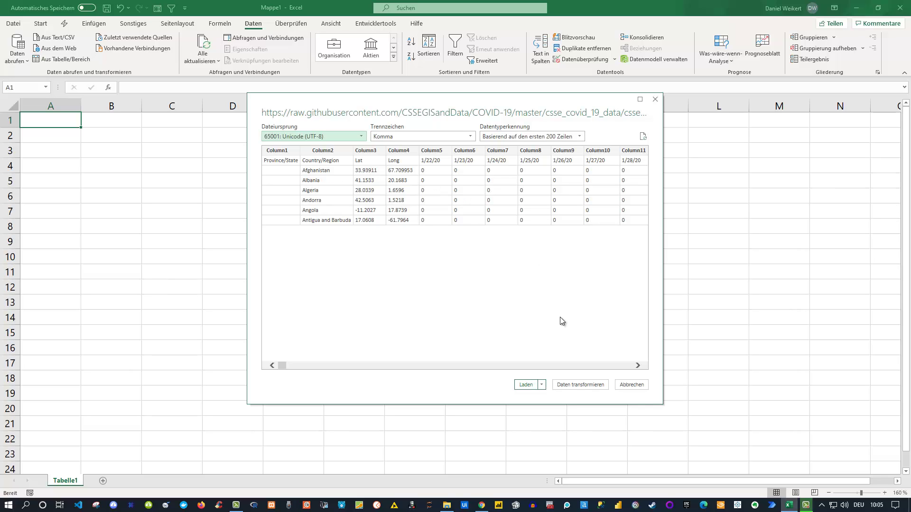
Step: Open the data via Daten transformieren and use the first row as column headers
click(585, 383)
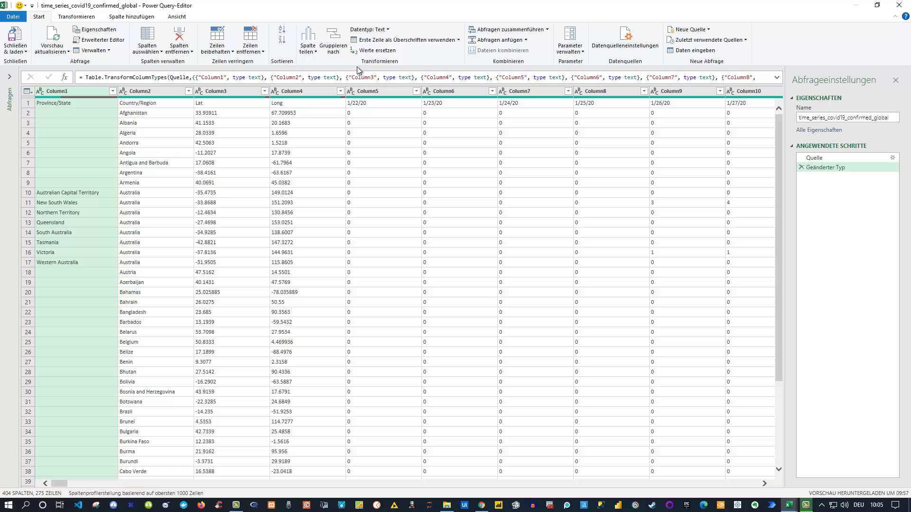
click(400, 40)
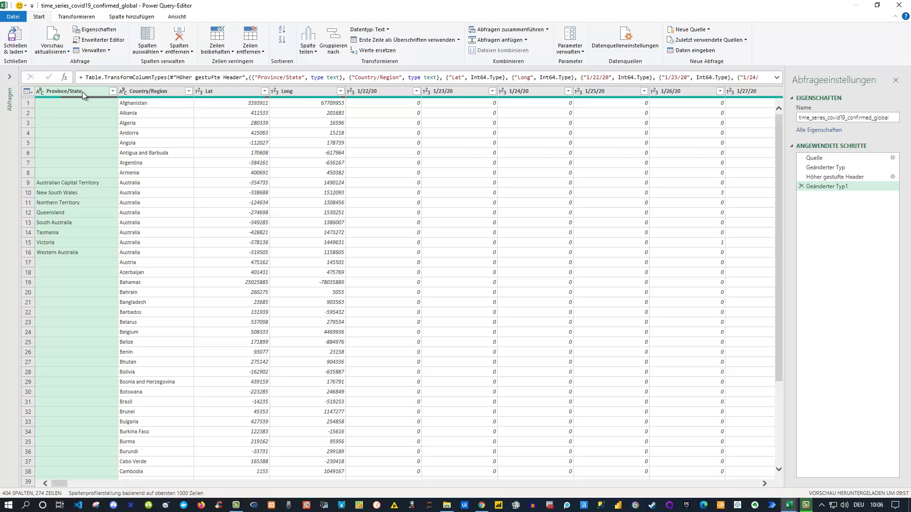
Step: Filter Country/Region by searching 'Ger' and keeping only Germany
click(111, 91)
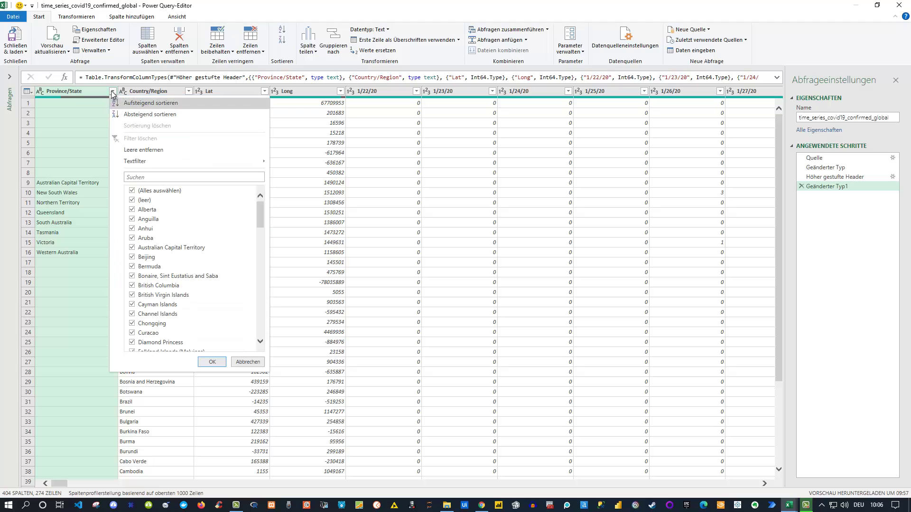
drag(260, 216, 261, 294)
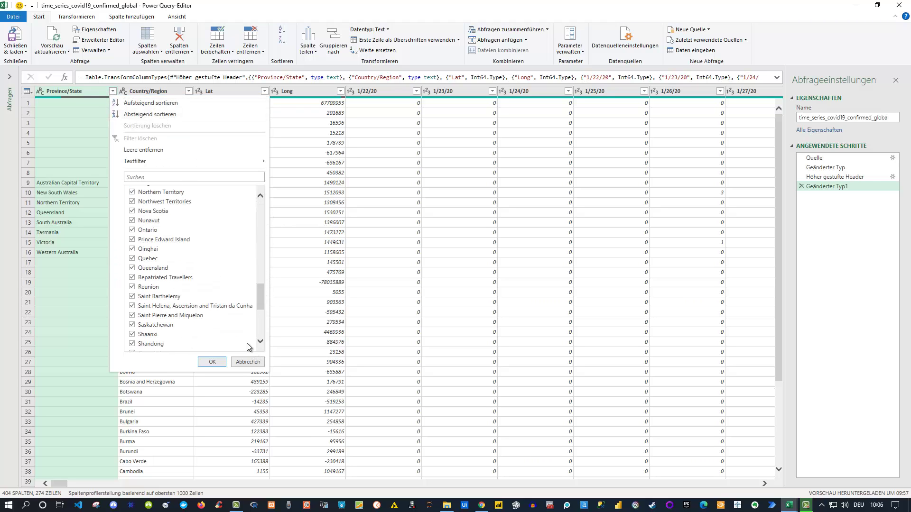
click(247, 362)
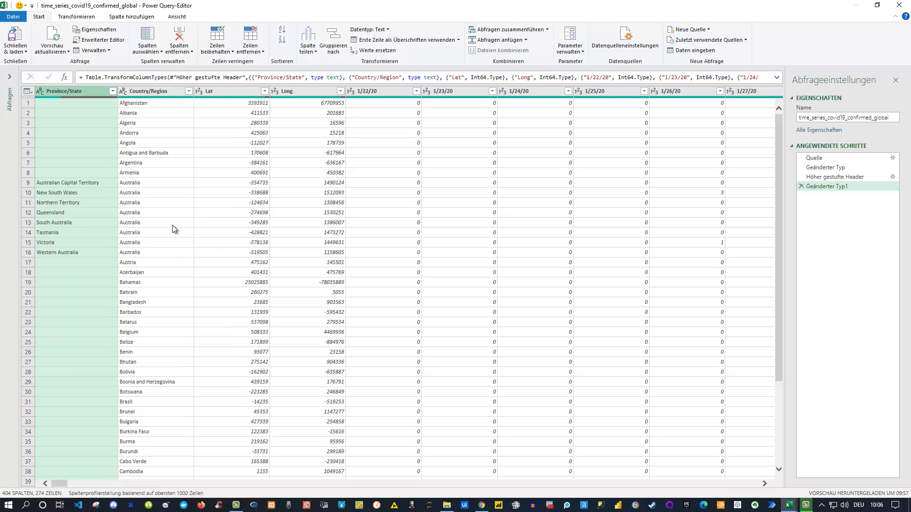
click(188, 91)
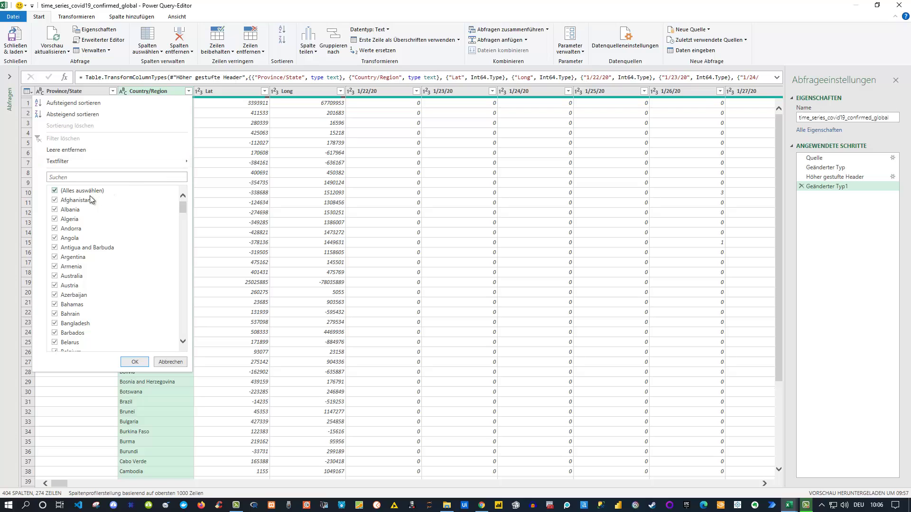
click(67, 178)
click(55, 191)
click(60, 179)
text(Ger)
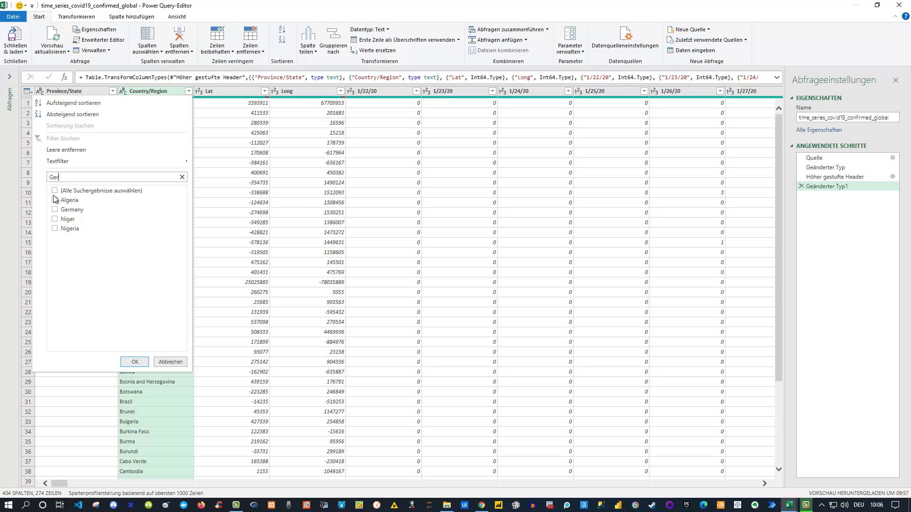
click(55, 210)
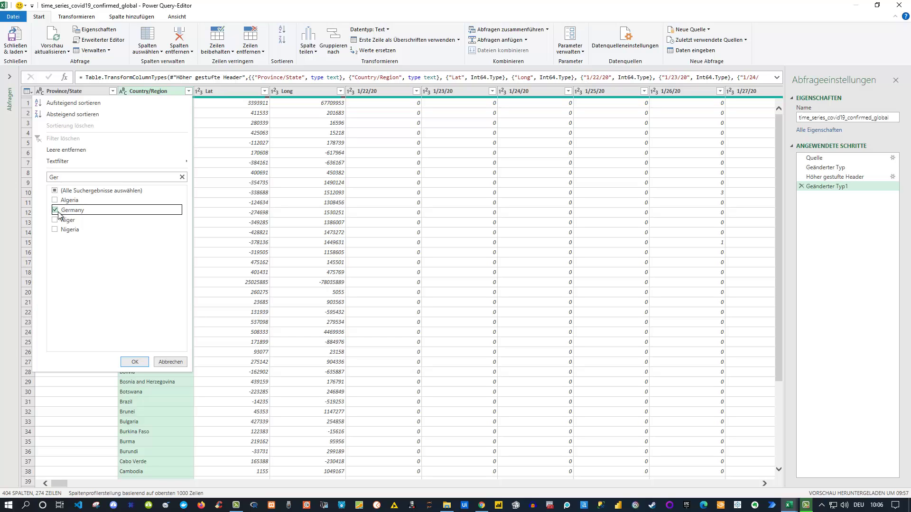
click(135, 361)
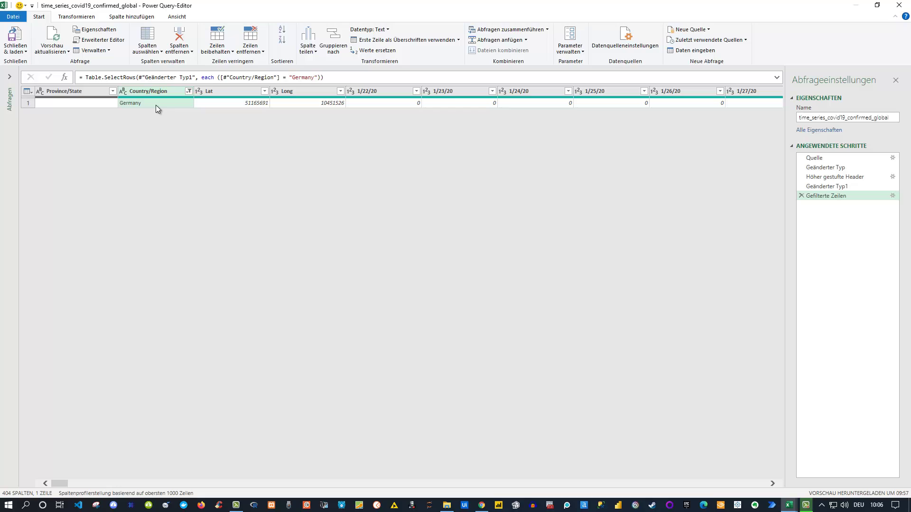
Step: Remove the Province/State column
click(67, 93)
right_click(67, 93)
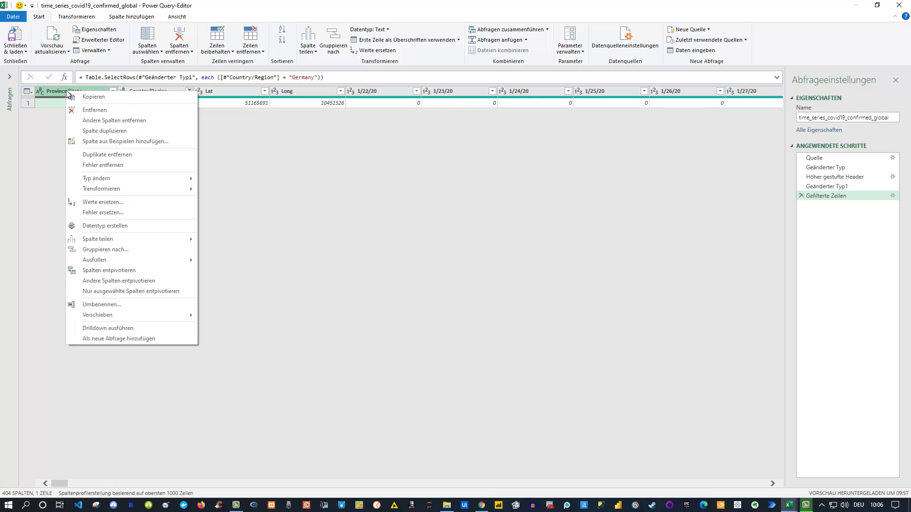
click(105, 112)
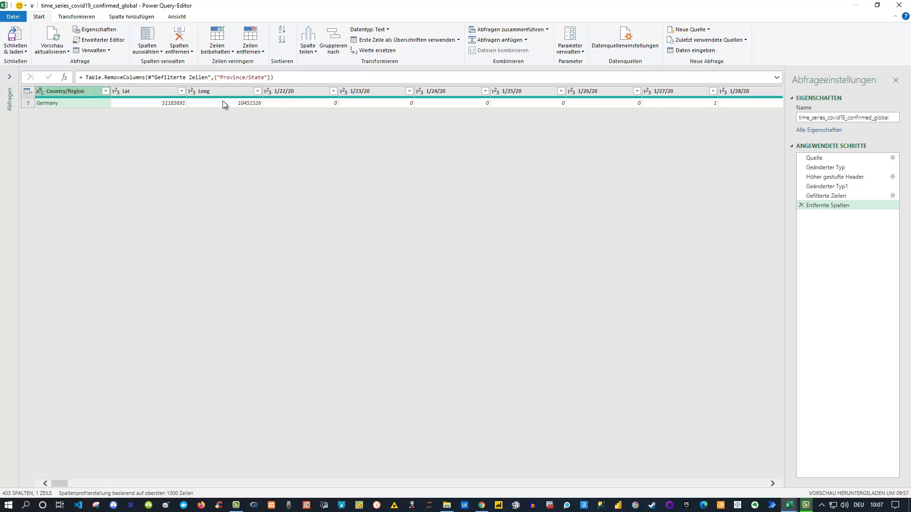
Step: Remove the Lat and Long columns together, leaving Country/Region and the date columns
click(163, 90)
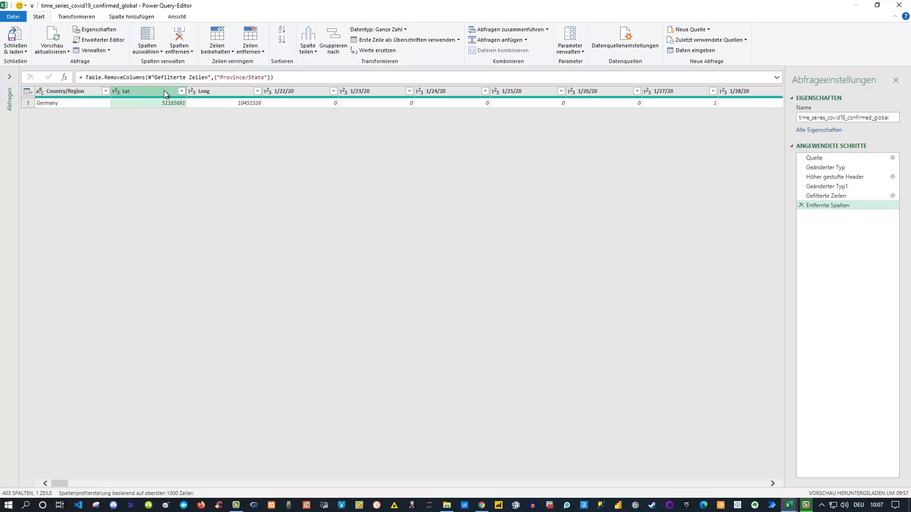
shift+click(235, 91)
right_click(233, 91)
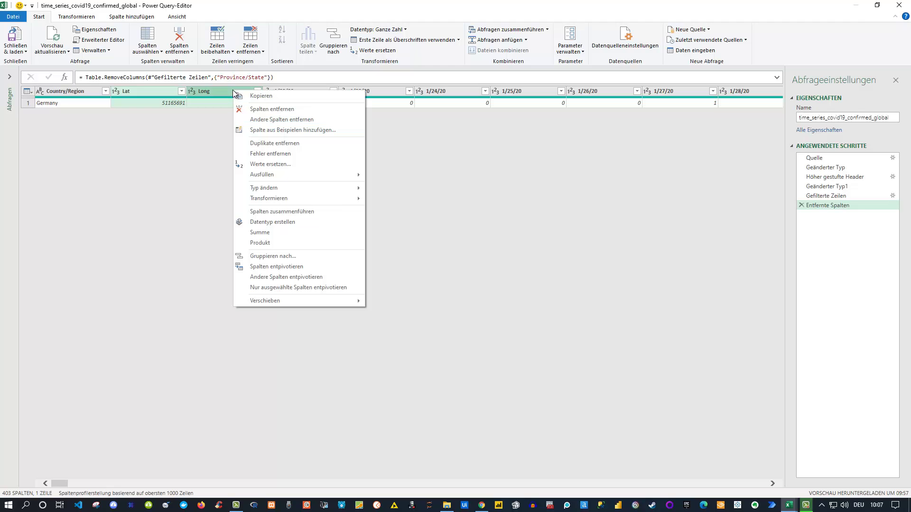
click(264, 109)
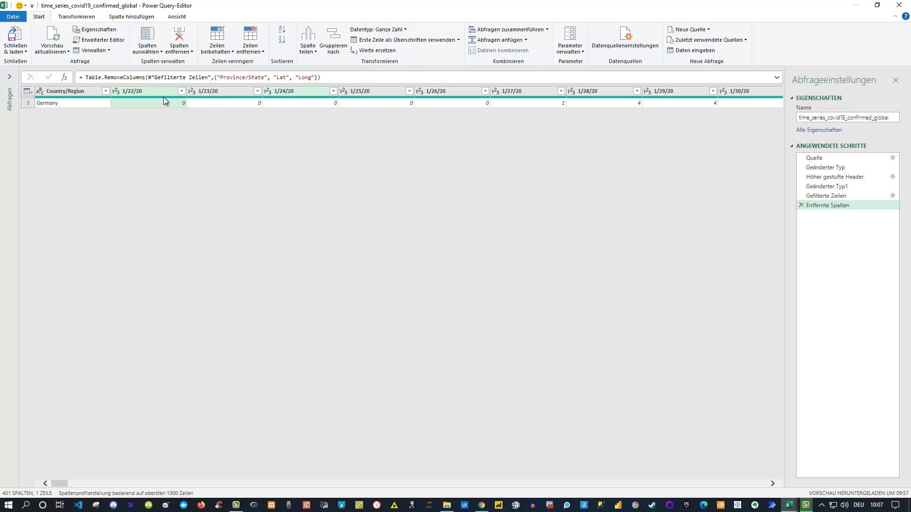
click(69, 91)
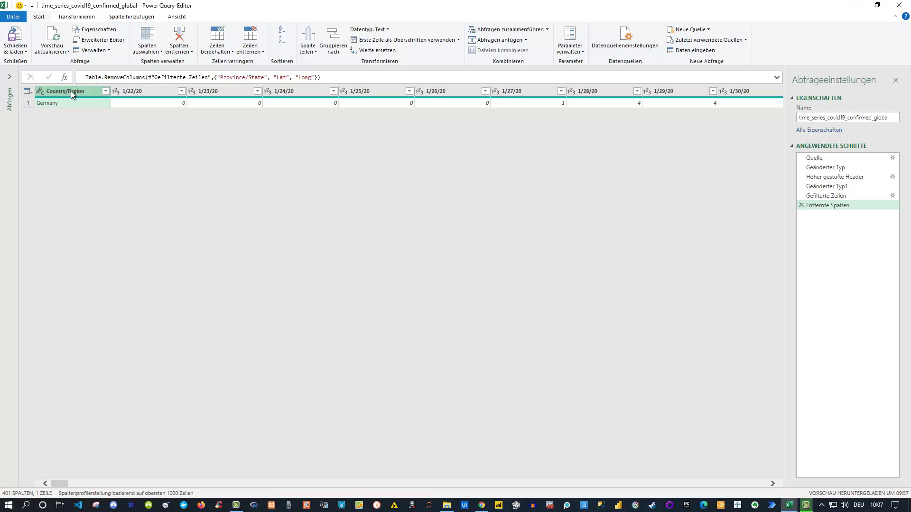
Step: Unpivot all columns except Country/Region via Andere Spalten entpivotieren
right_click(71, 94)
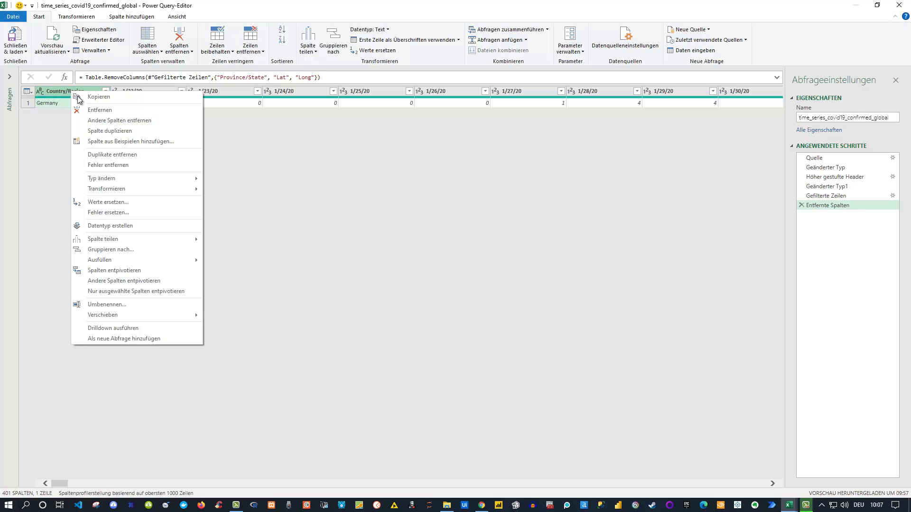
click(138, 282)
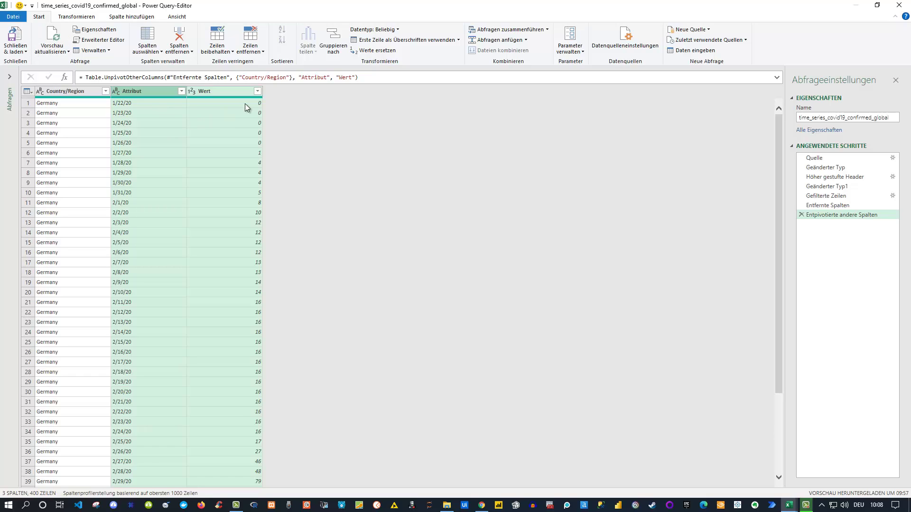
Step: Retitle the Attribut and Wert headers as Datum and Anzahl beside Country/Region
double_click(136, 91)
text(Datu)
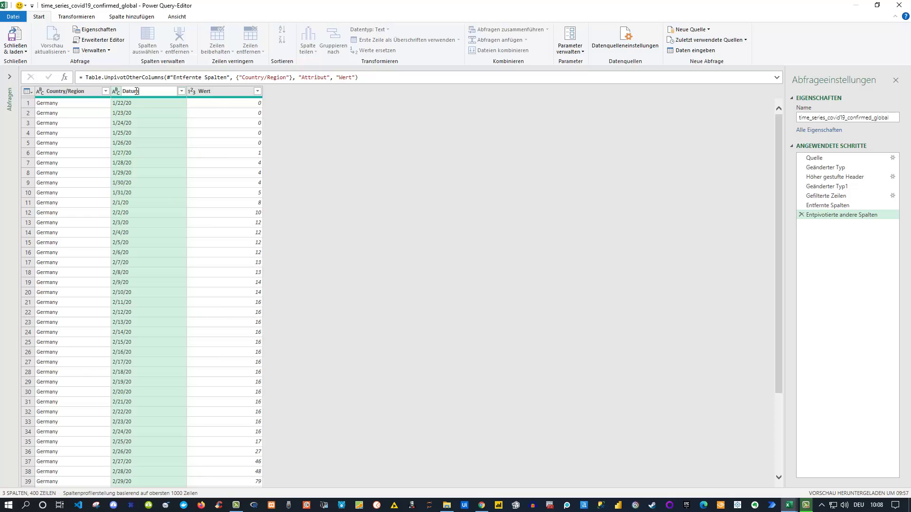
text(m)
key(Return)
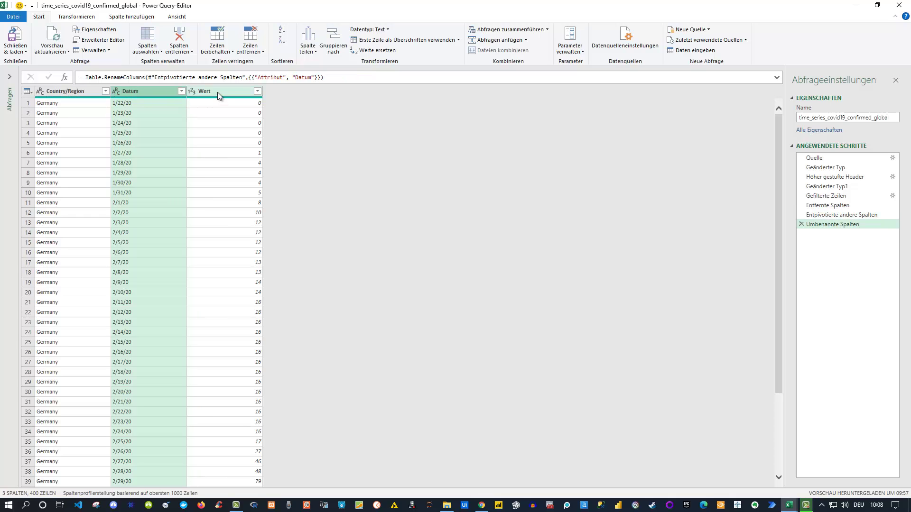
double_click(215, 91)
text(Anz)
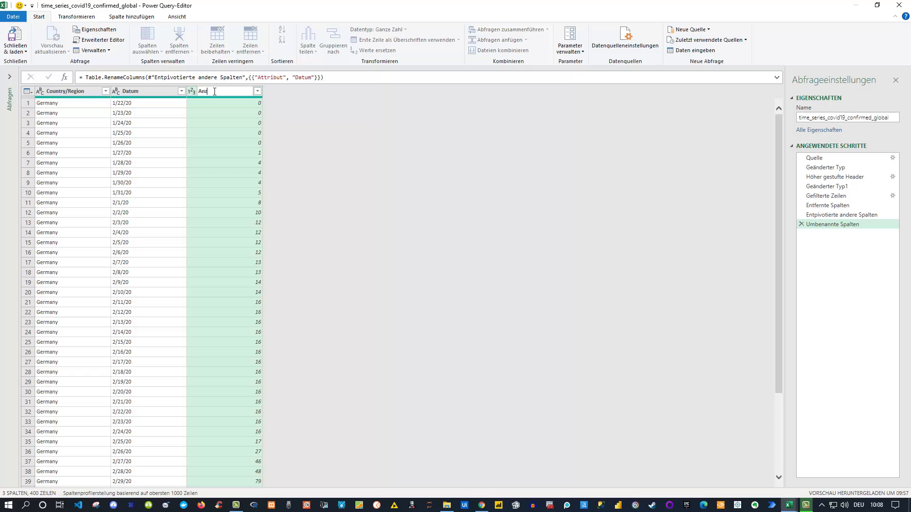
text(ahl)
key(Return)
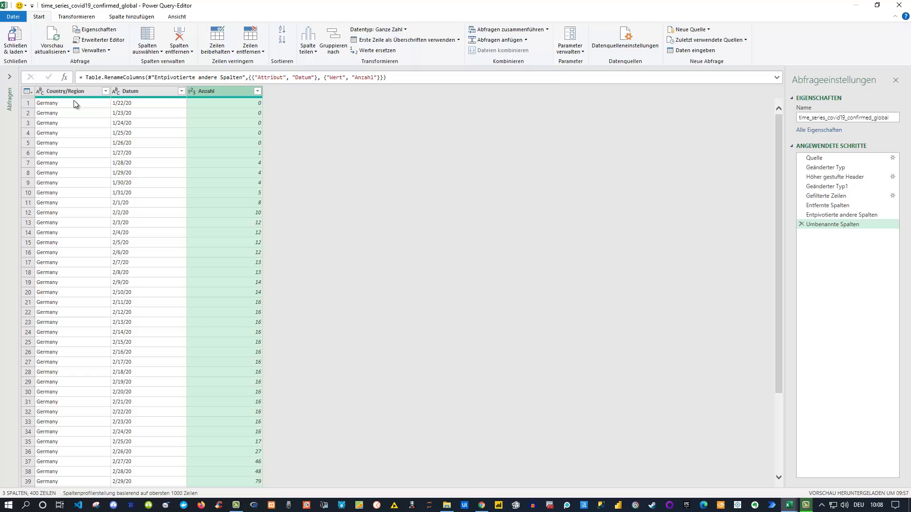
Step: Close & Load the Germany query into a worksheet table of 400 rows, then review the loaded rows
click(19, 38)
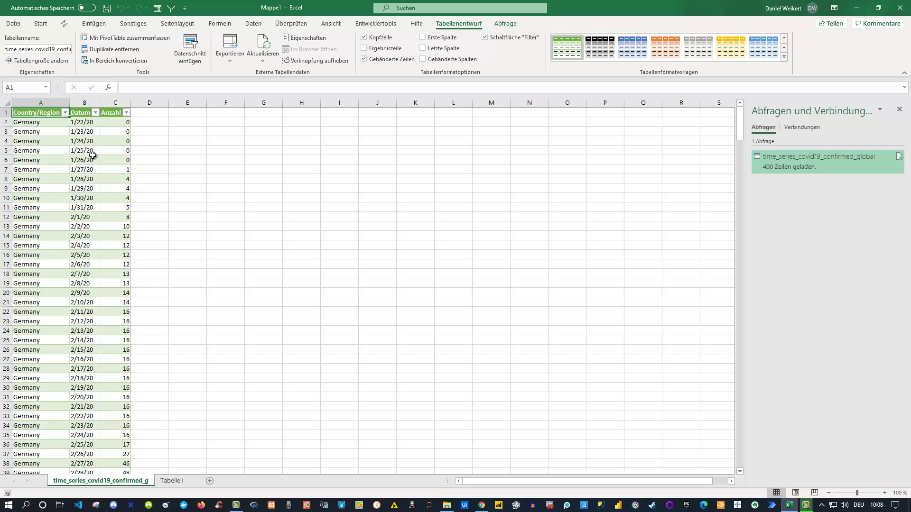
scroll(85, 199, down, 5)
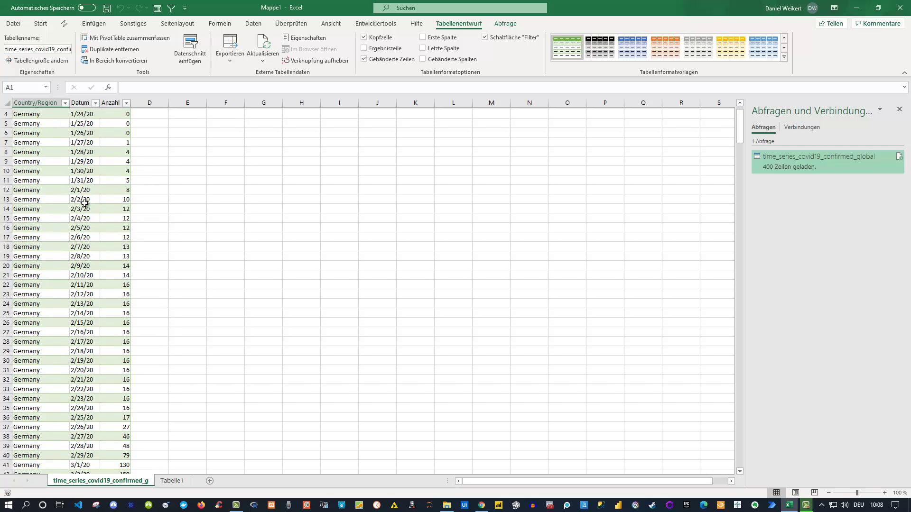
scroll(84, 196, up, 5)
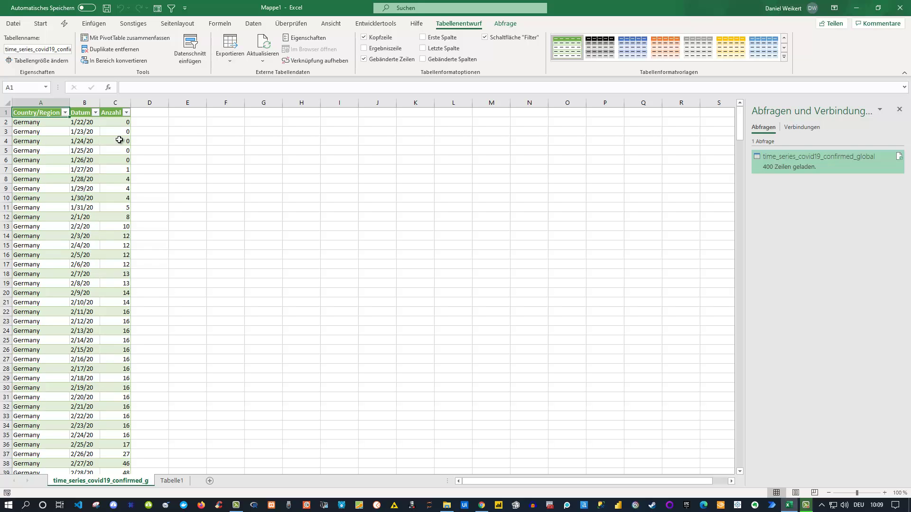
scroll(117, 145, down, 3)
scroll(117, 145, down, 3)
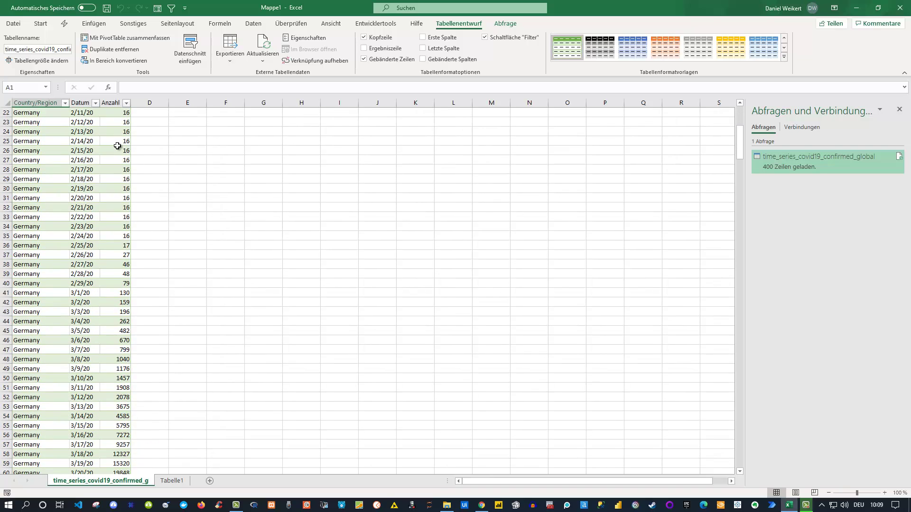
scroll(117, 146, up, 4)
scroll(117, 146, up, 2)
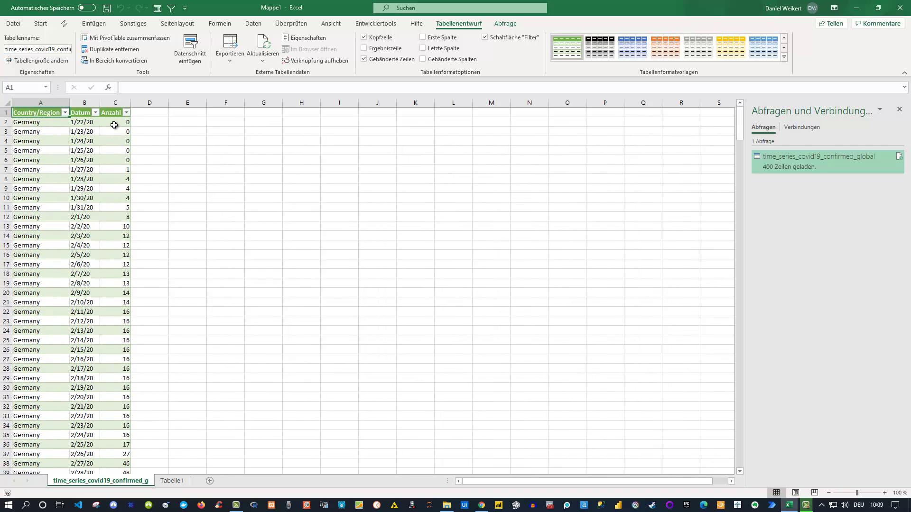